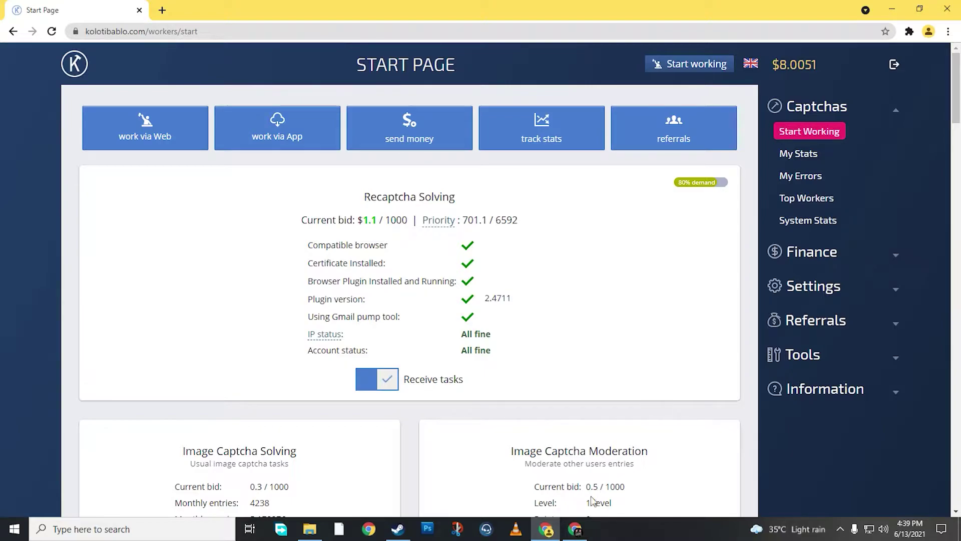
Step: Back on the Kolotibablo start page, open the Finance > Withdraw page
left_click(575, 531)
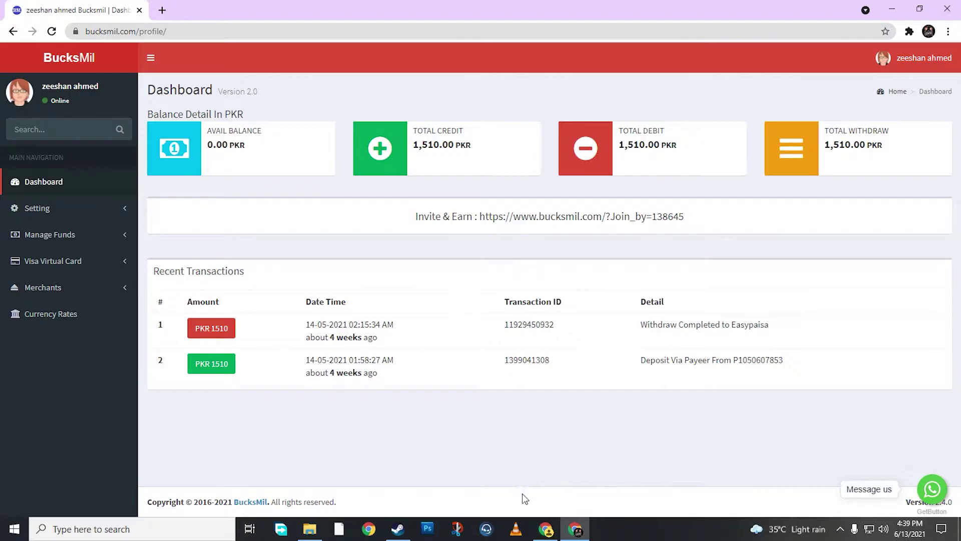
mouse_move(546, 529)
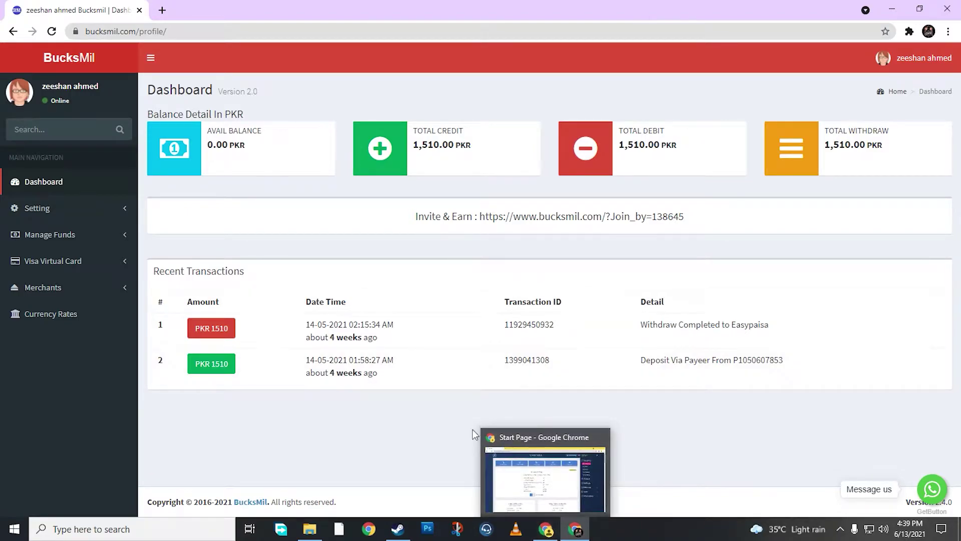
left_click(545, 530)
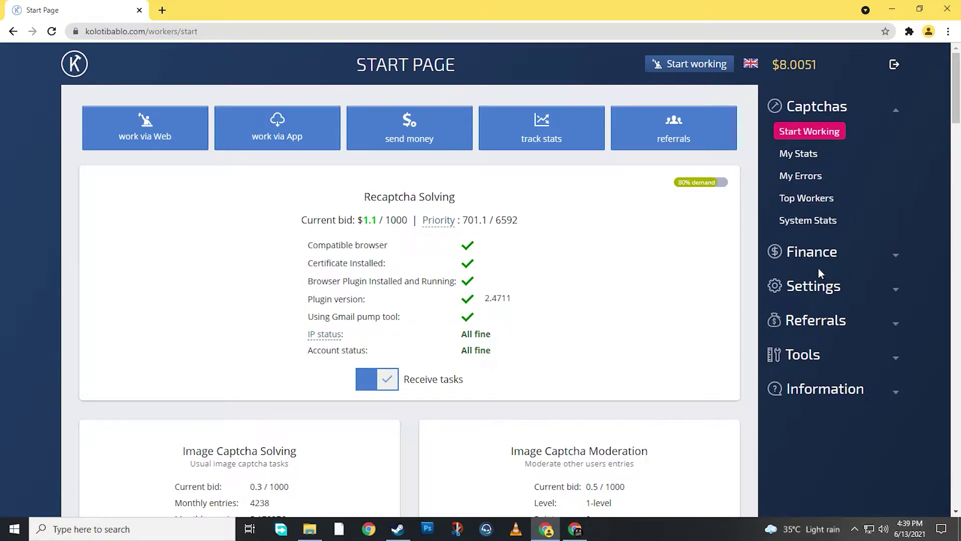
left_click(810, 257)
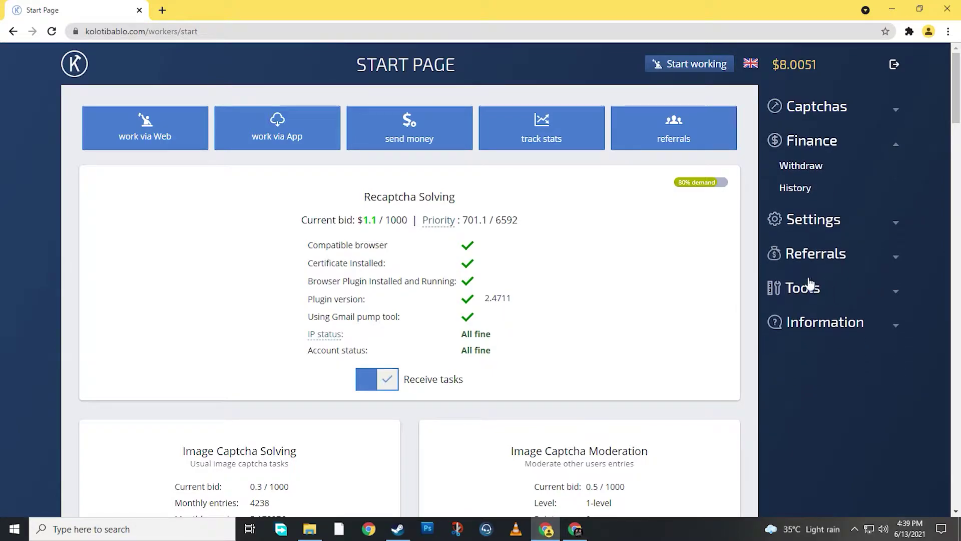
left_click(804, 170)
scroll(561, 384, "down", 1)
scroll(562, 384, "down", 2)
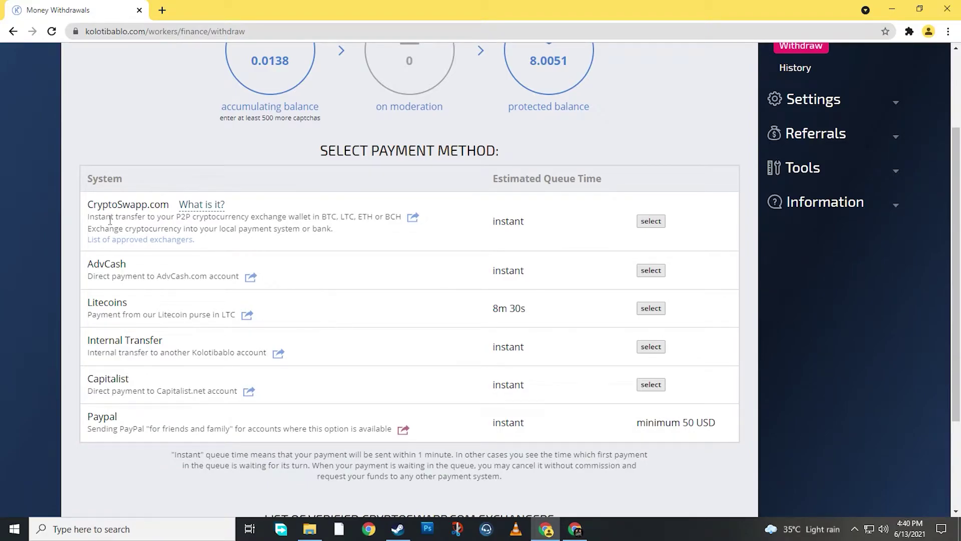
Step: Choose Litecoins as the payout method for $8 and accept the non-refundable payment terms
left_click_drag(129, 302, 87, 302)
left_click(637, 325)
left_click(659, 311)
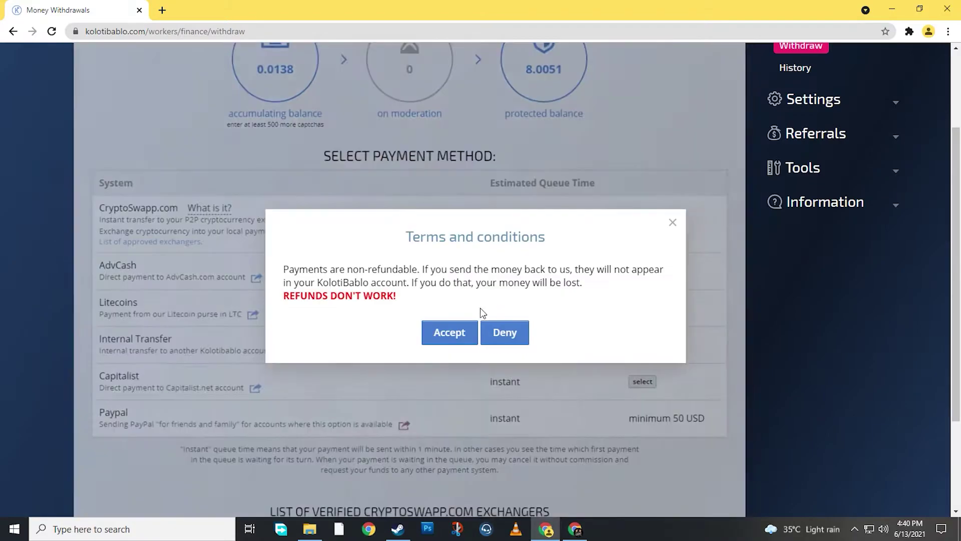
left_click(443, 331)
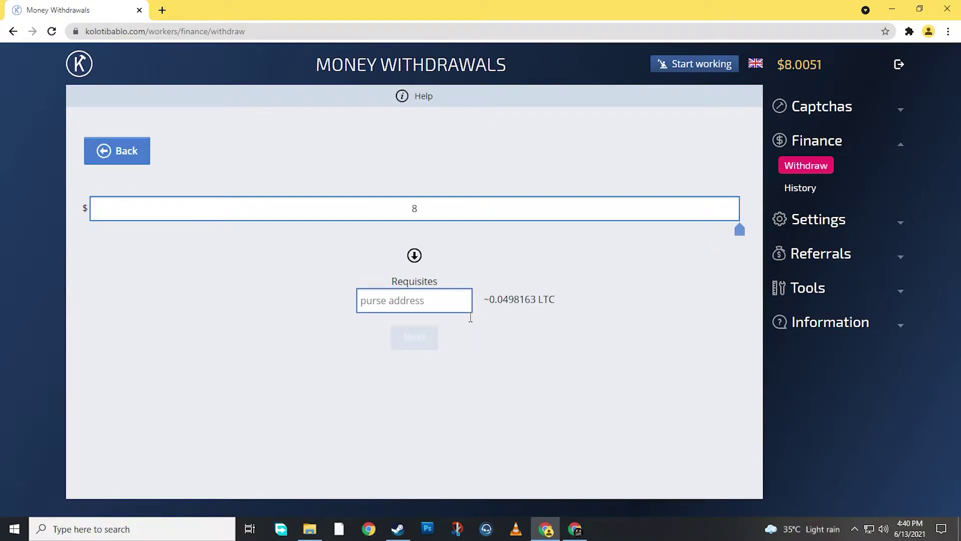
Step: In BucksMil, start a LiteCoin deposit and copy its deposit address
left_click(575, 529)
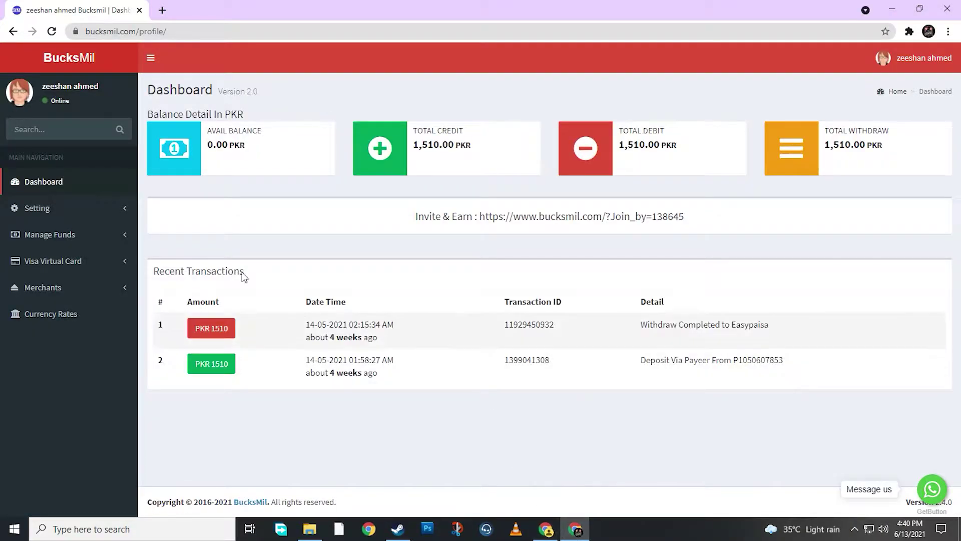
left_click(76, 239)
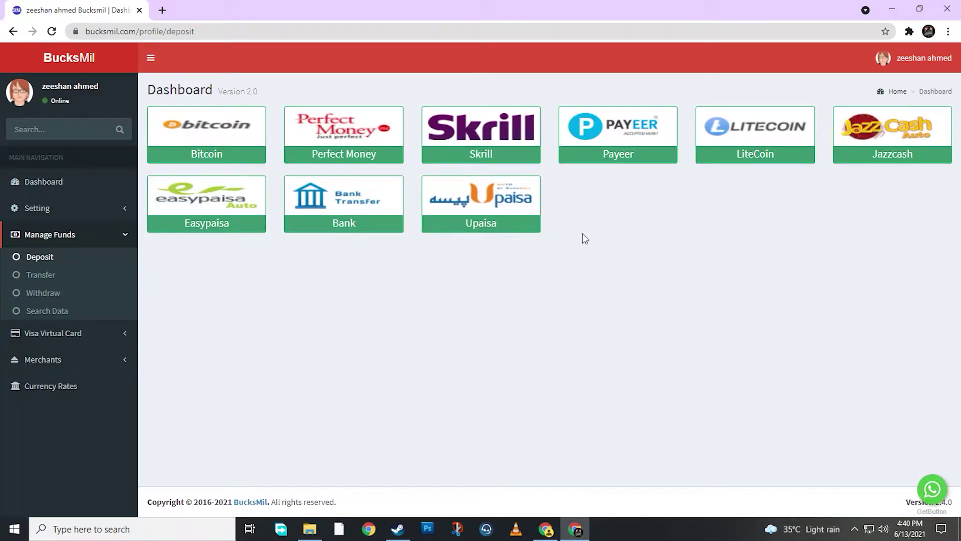
left_click(767, 161)
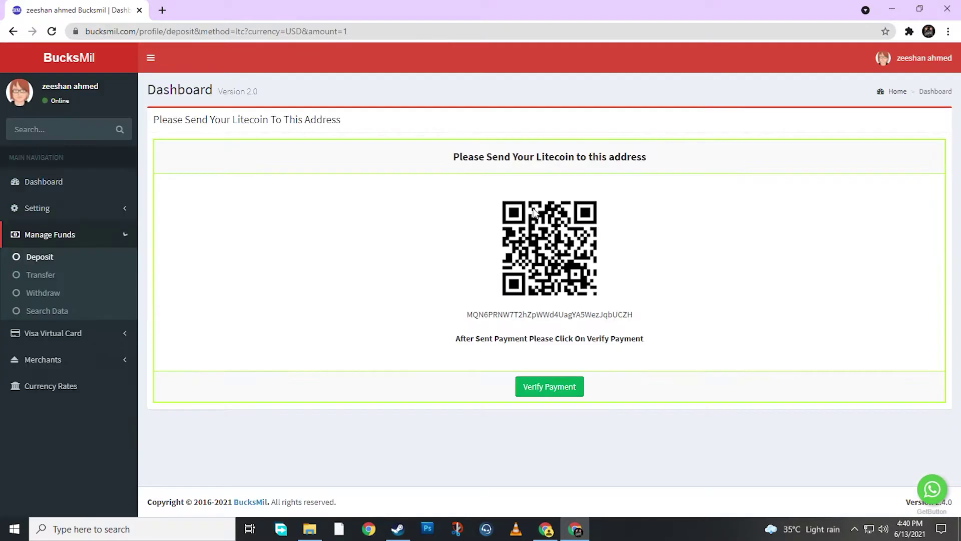
double_click(550, 314)
right_click(550, 314)
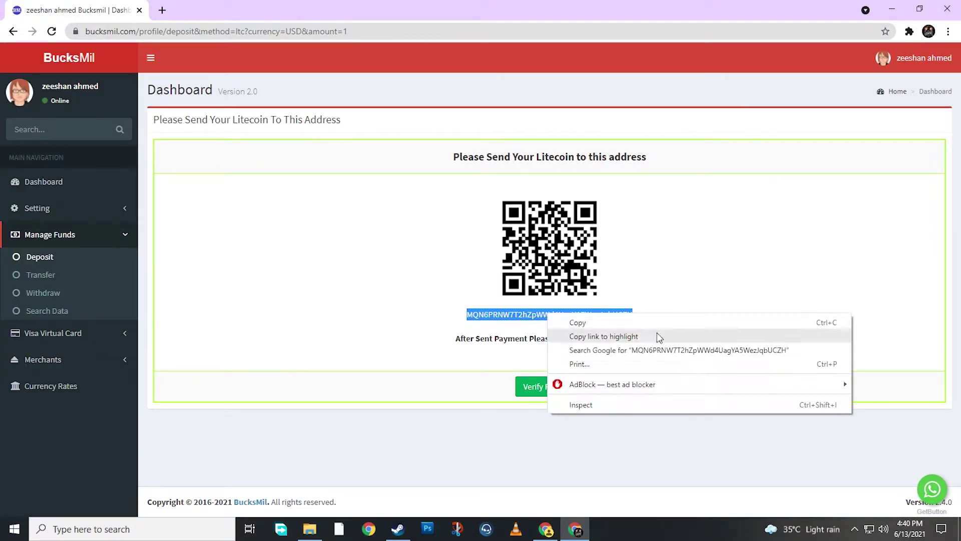
left_click(611, 325)
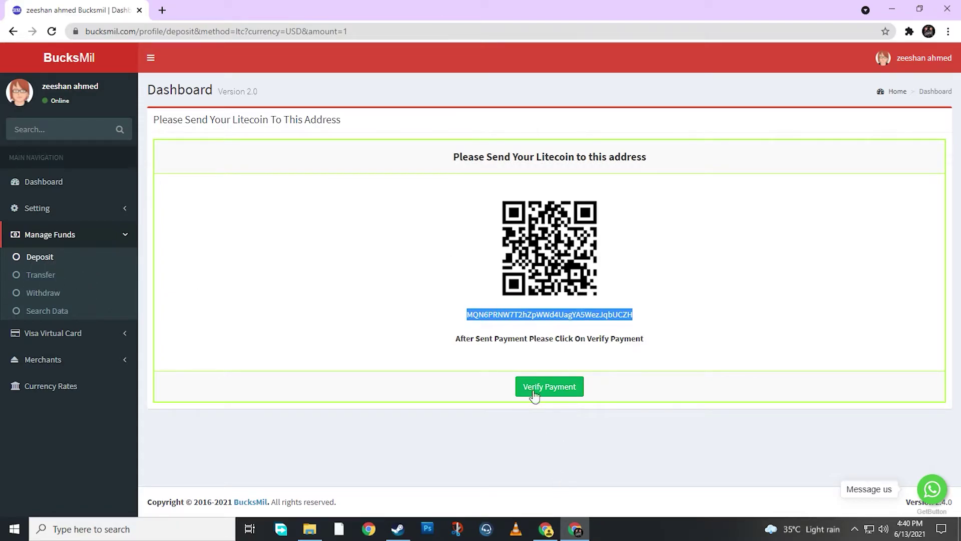
Step: Return to the dashboard and review the Withdraw Completed to Easypaisa transaction detail
left_click(25, 185)
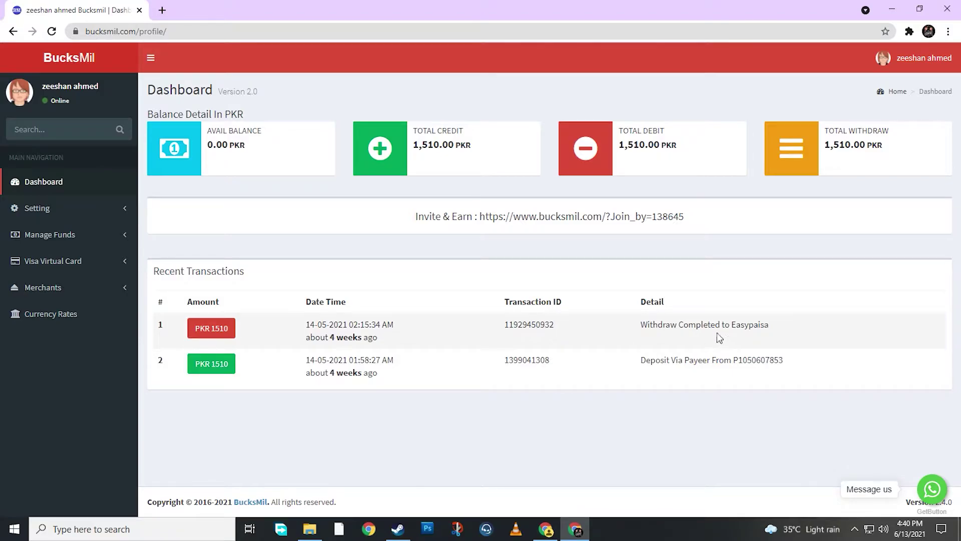
left_click_drag(680, 336, 749, 334)
left_click(744, 343)
left_click_drag(645, 331, 841, 350)
left_click(729, 316)
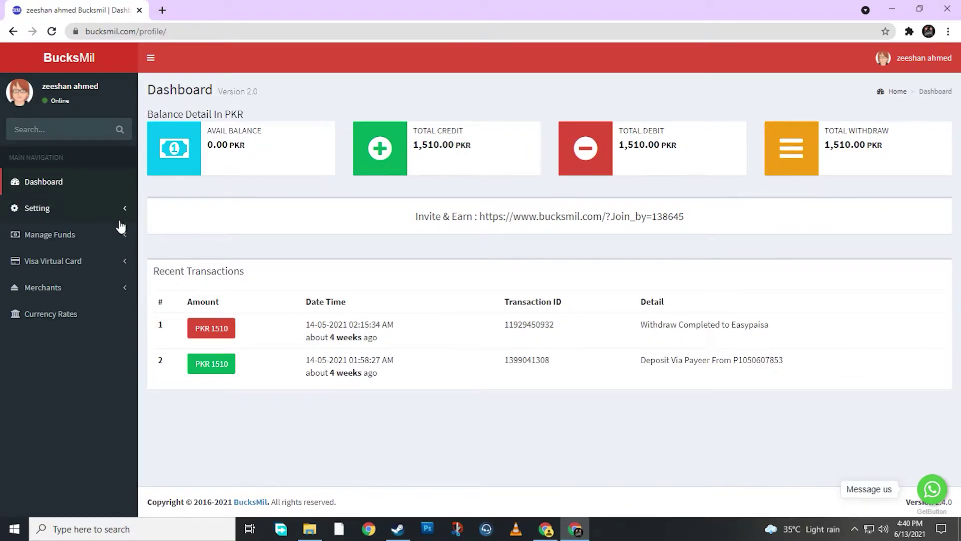
Step: Paste the copied Litecoin deposit address into Kolotibablo's purse address field
left_click(546, 529)
left_click(426, 306)
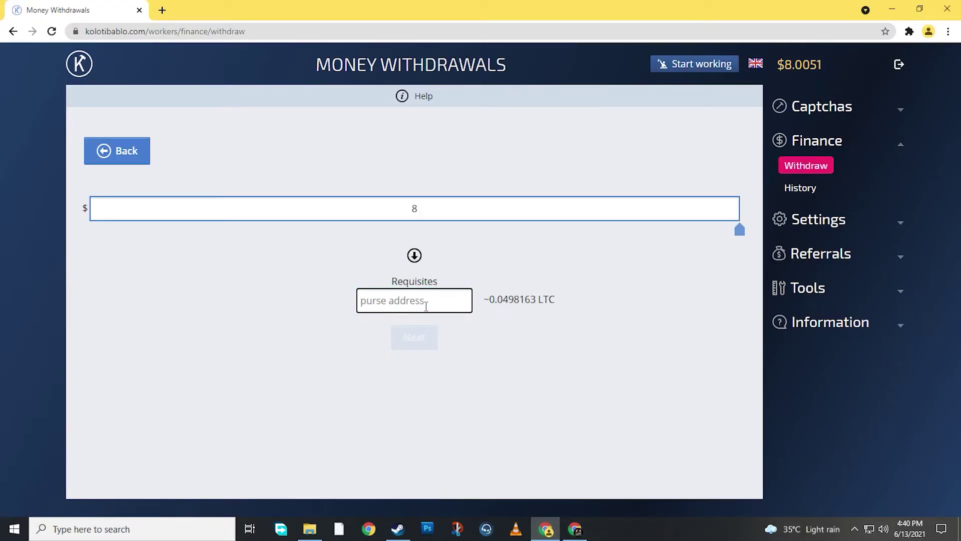
key("ctrl+v")
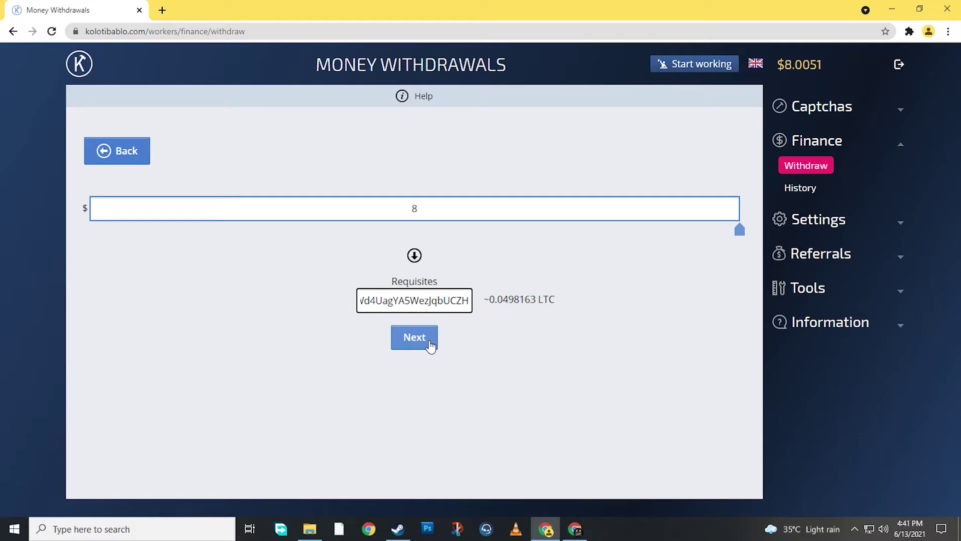
Step: Submit the $8 withdrawal, confirm it with the account PIN, and dismiss the payout notice
left_click(430, 346)
left_click(489, 289)
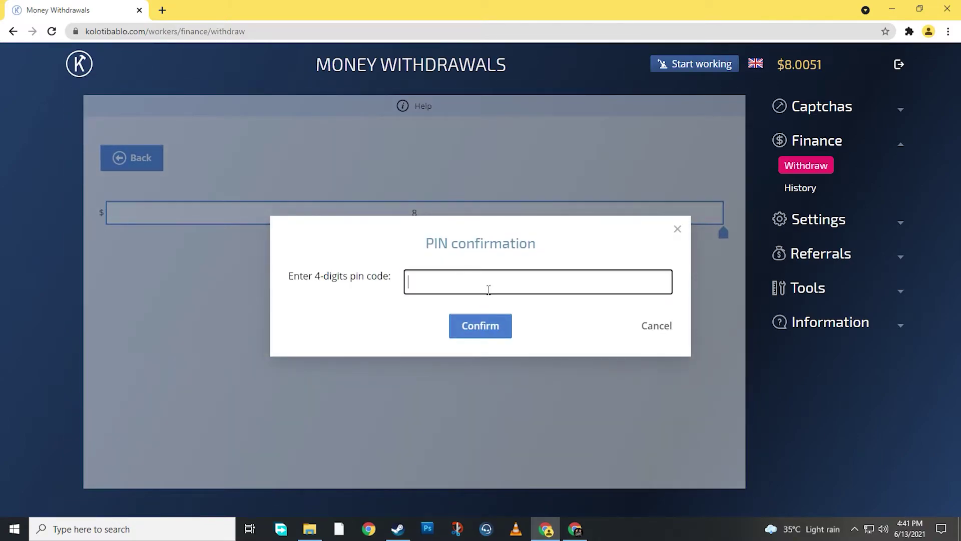
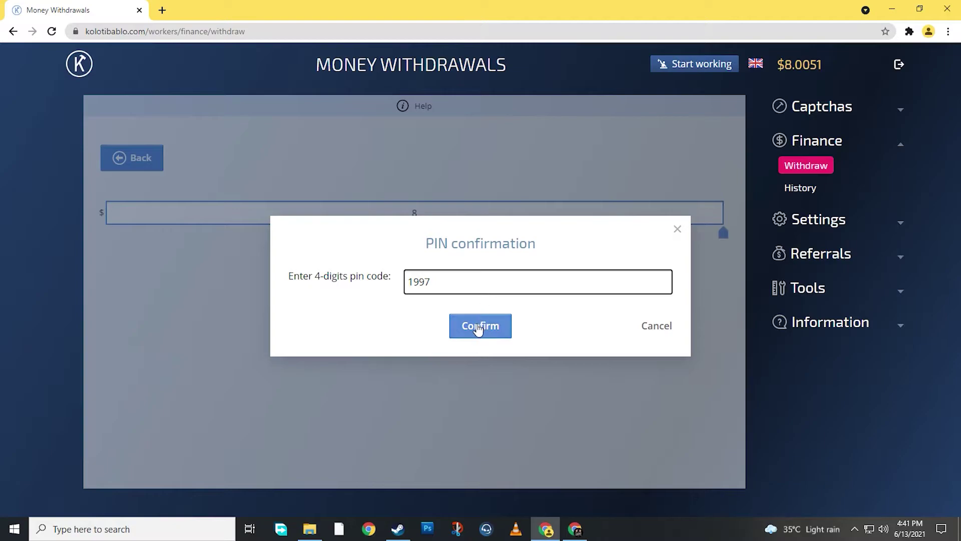
left_click(478, 329)
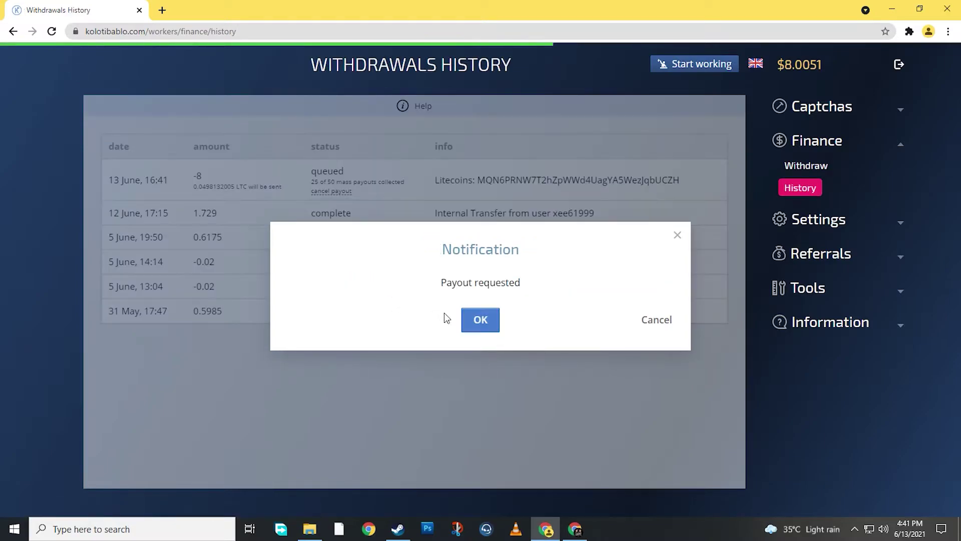
left_click(478, 320)
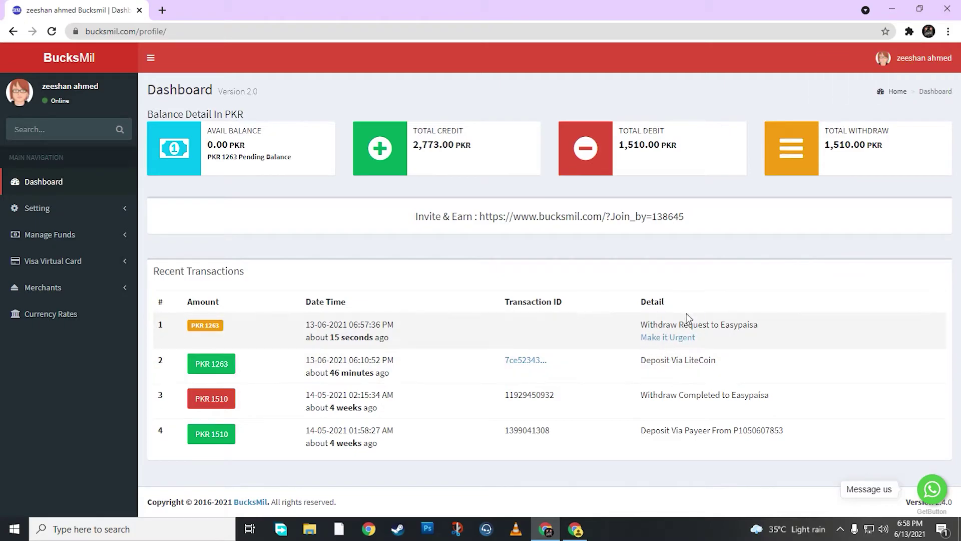
Step: Open Kolotibablo's withdrawals history and mark the first -8 Litecoin payout's complete status
left_click(575, 530)
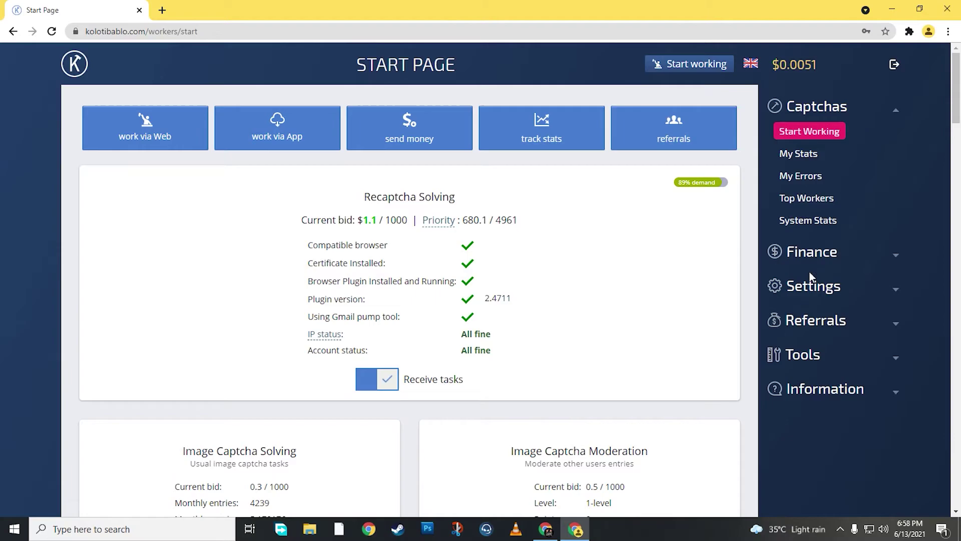
left_click(813, 252)
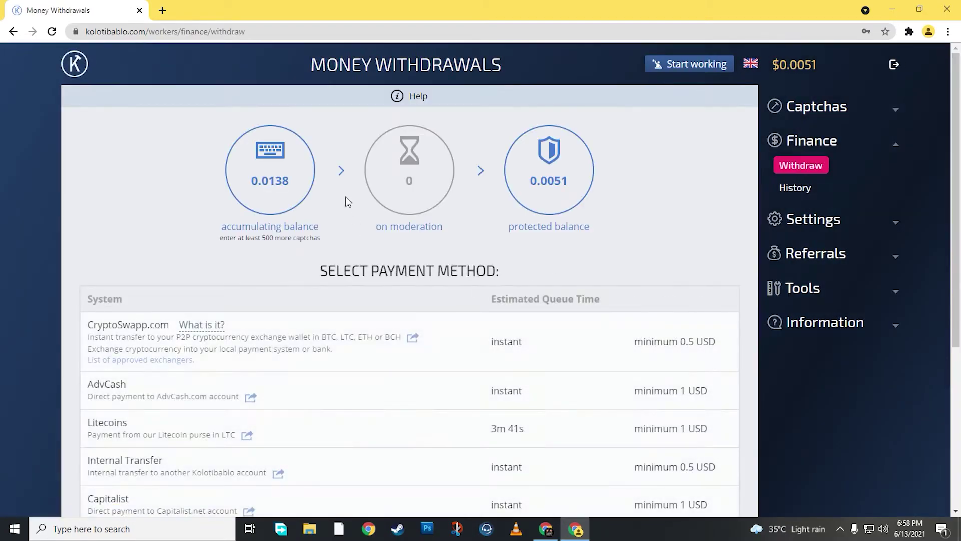
left_click(800, 191)
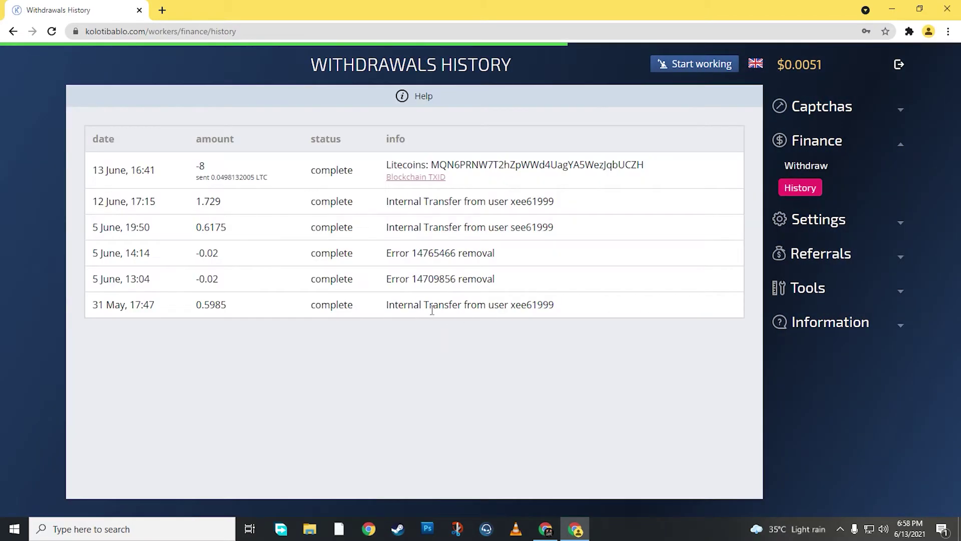
double_click(344, 176)
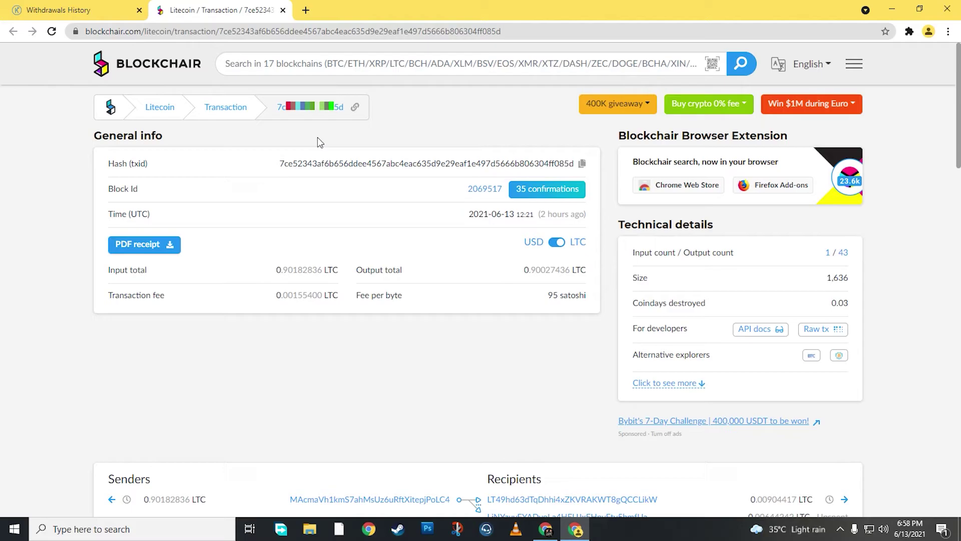
Step: Check the Blockchair transaction's fee per byte and output total, then return to BucksMil
triple_click(569, 300)
left_click(534, 307)
left_click_drag(521, 273, 581, 275)
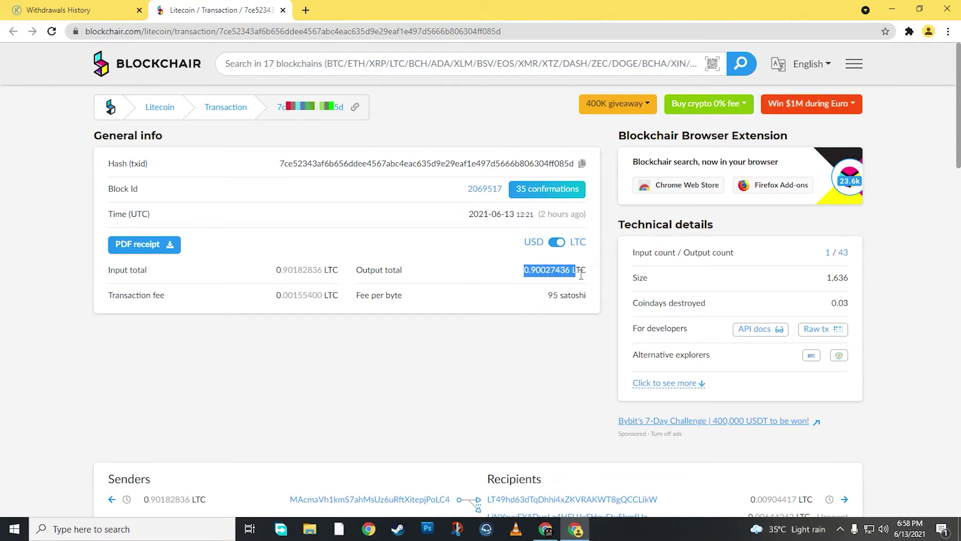
left_click(581, 275)
triple_click(581, 276)
left_click(540, 278)
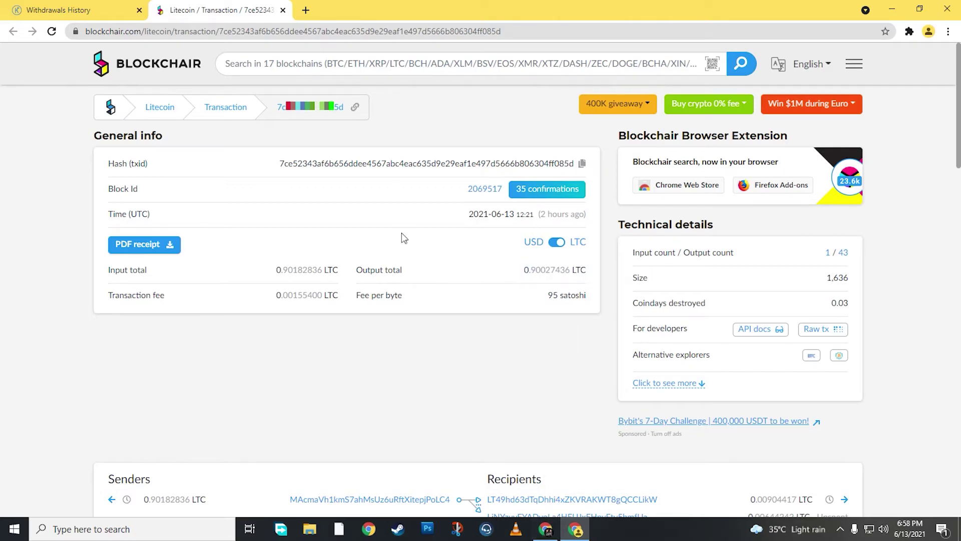
mouse_move(546, 529)
left_click(569, 434)
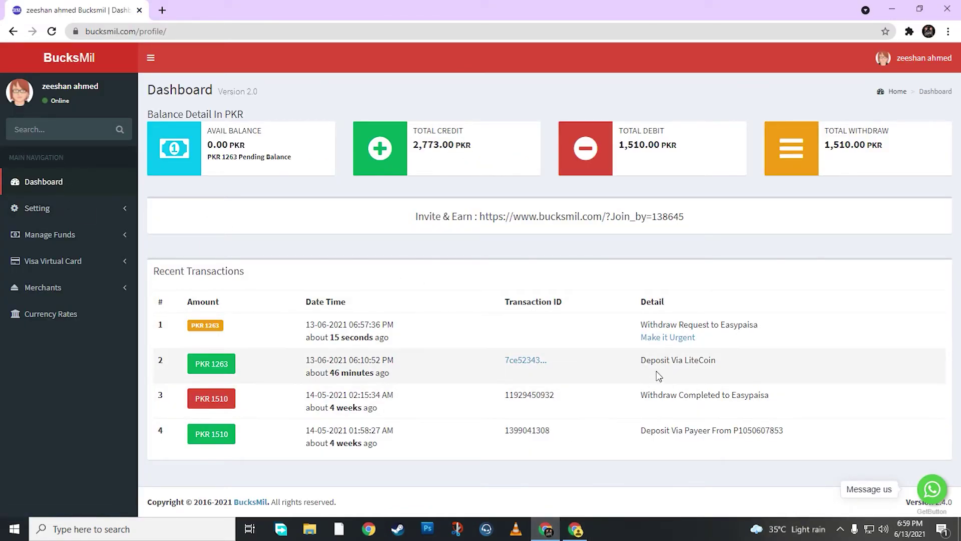
Step: Highlight the PKR 1263 Deposit Via LiteCoin detail and how long ago it arrived
left_click_drag(660, 373, 695, 376)
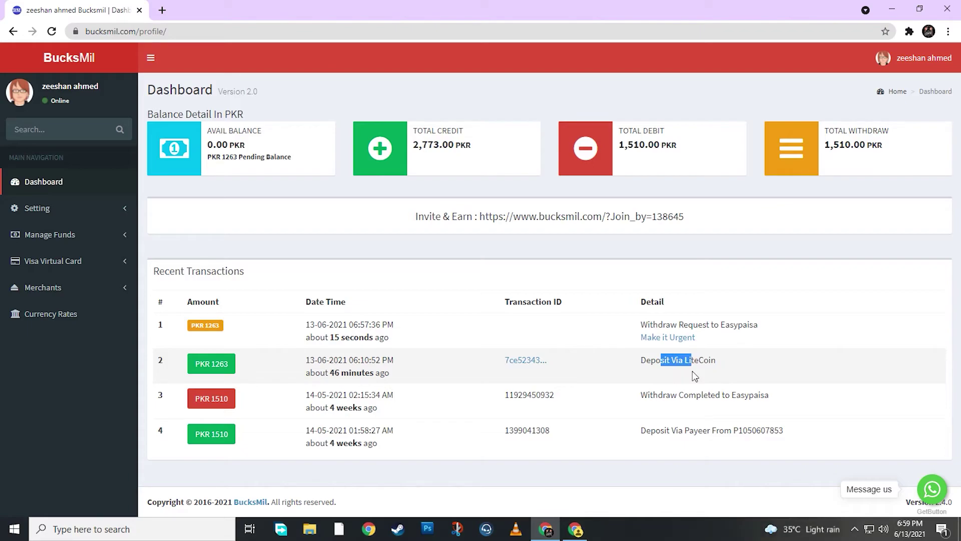
left_click_drag(329, 373, 376, 382)
left_click(406, 382)
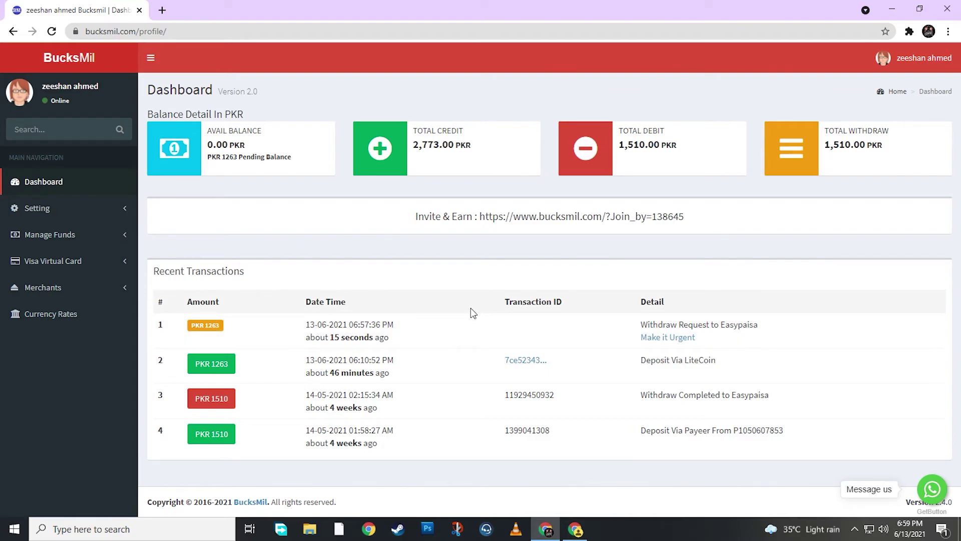
Step: Go from the withdrawals history back to the Kolotibablo start page
left_click(576, 527)
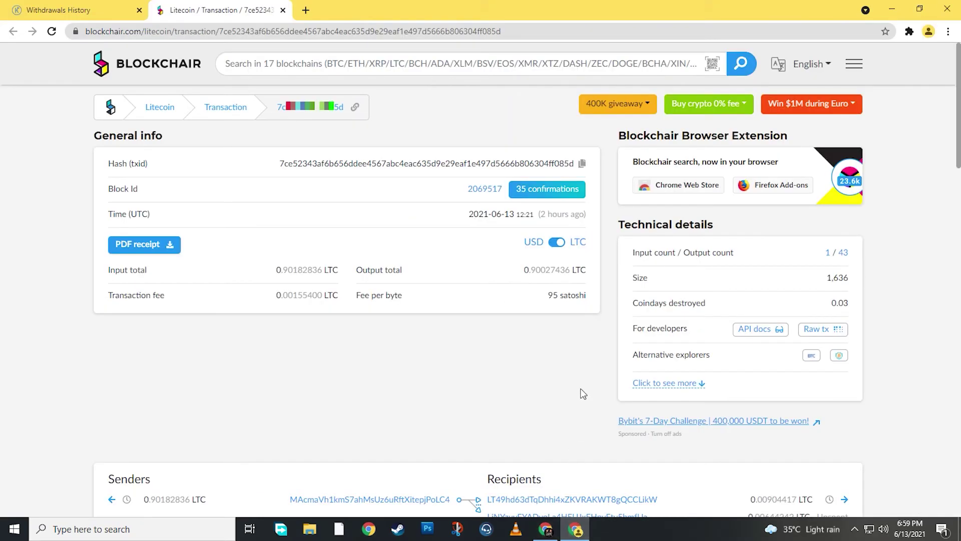
left_click(93, 8)
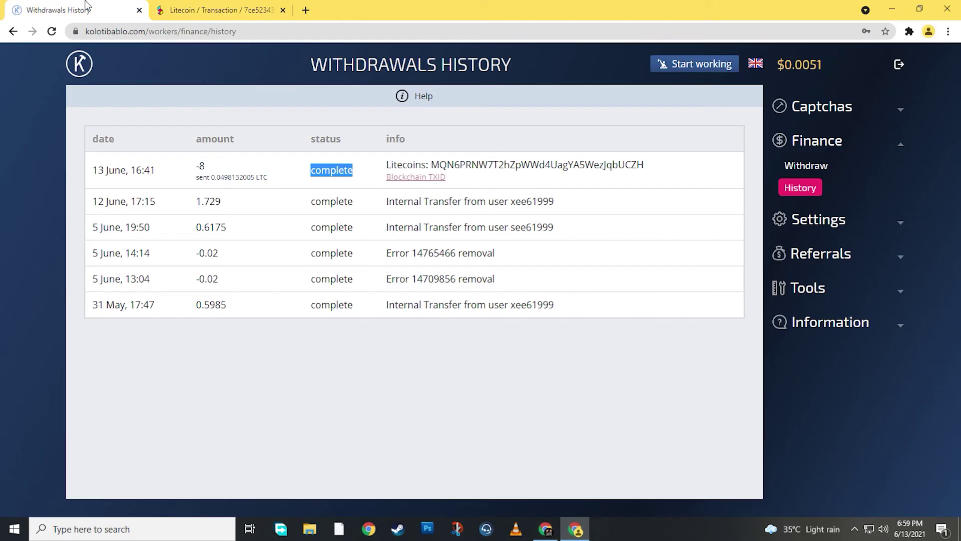
left_click(89, 74)
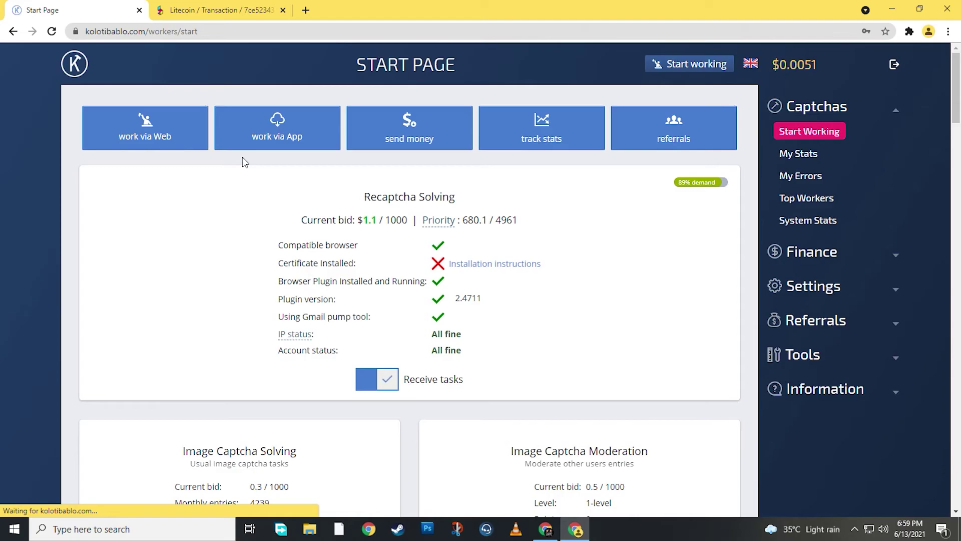